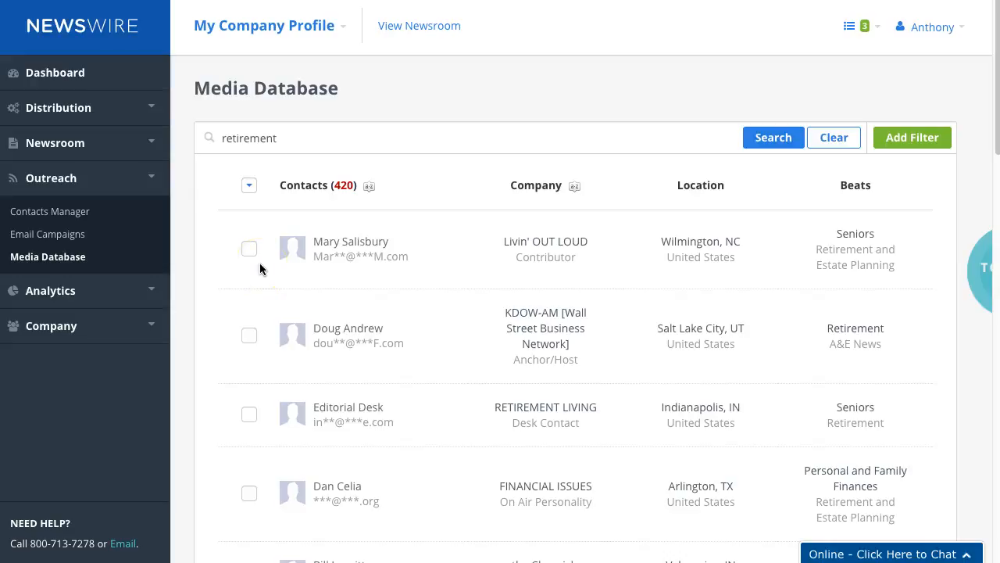
Step: Create a contact list named "Estate Planning" in the Contacts Manager
left_click(47, 219)
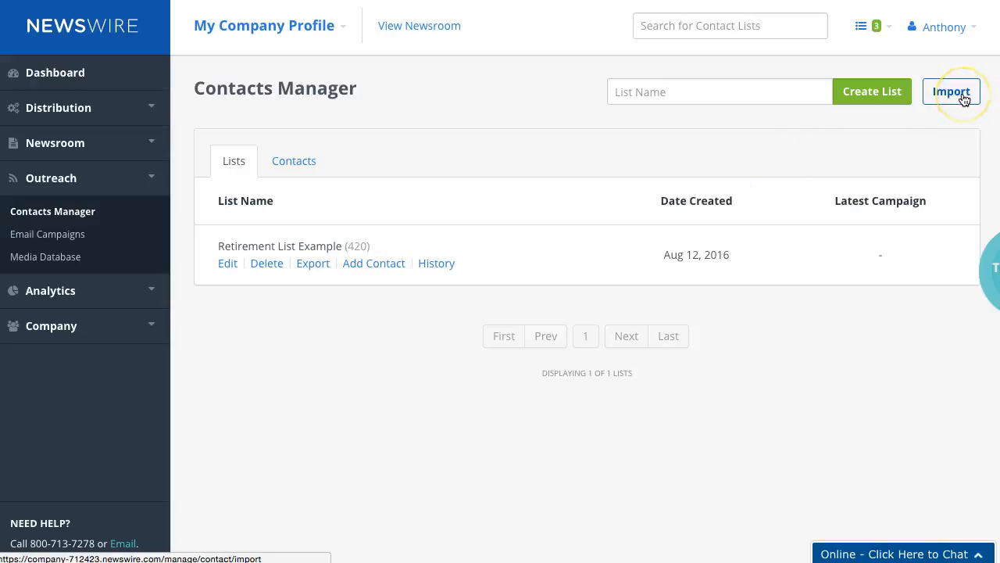
left_click(708, 173)
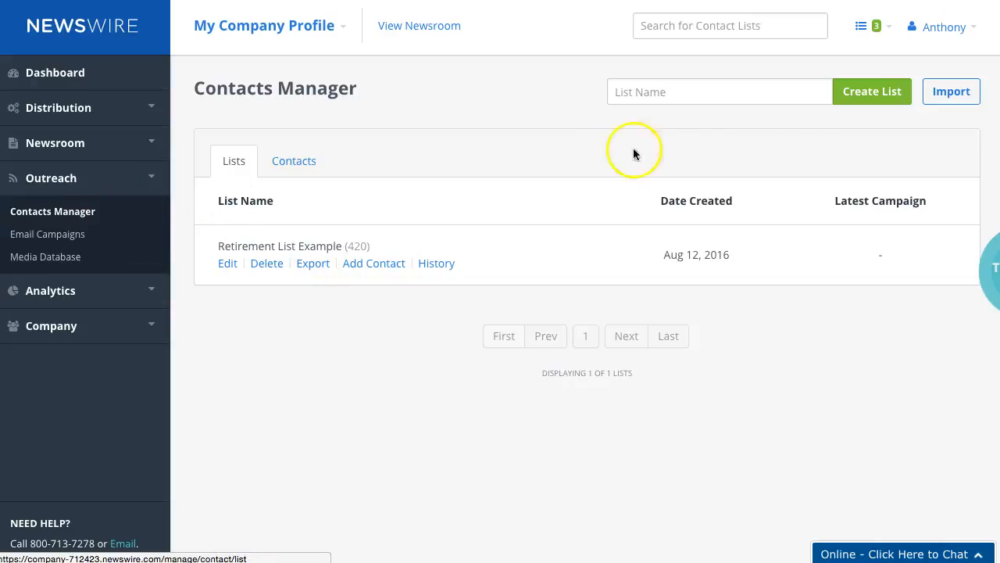
left_click(773, 97)
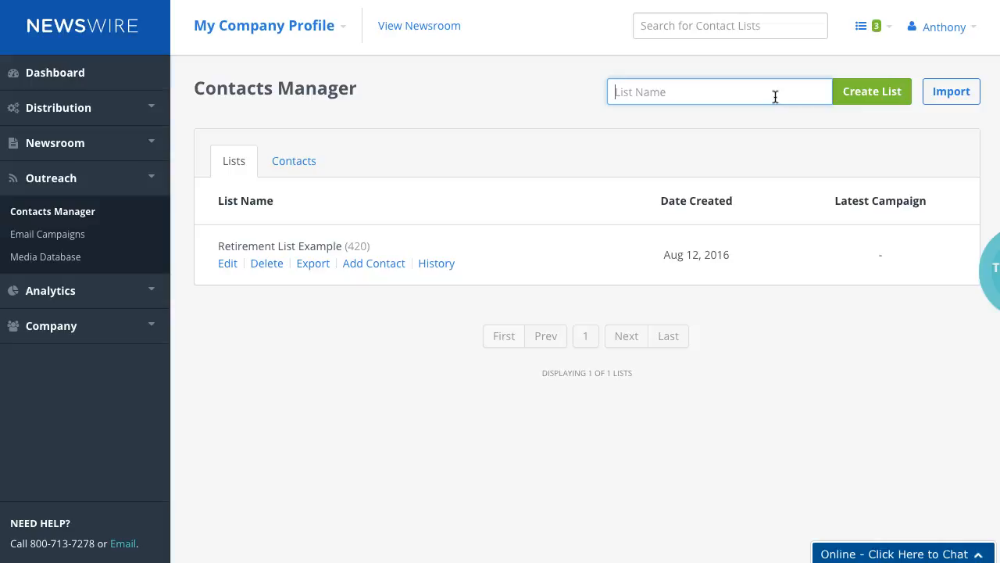
type("Estate Pand")
key("BackSpace")
key("BackSpace")
type("lanning")
left_click(887, 103)
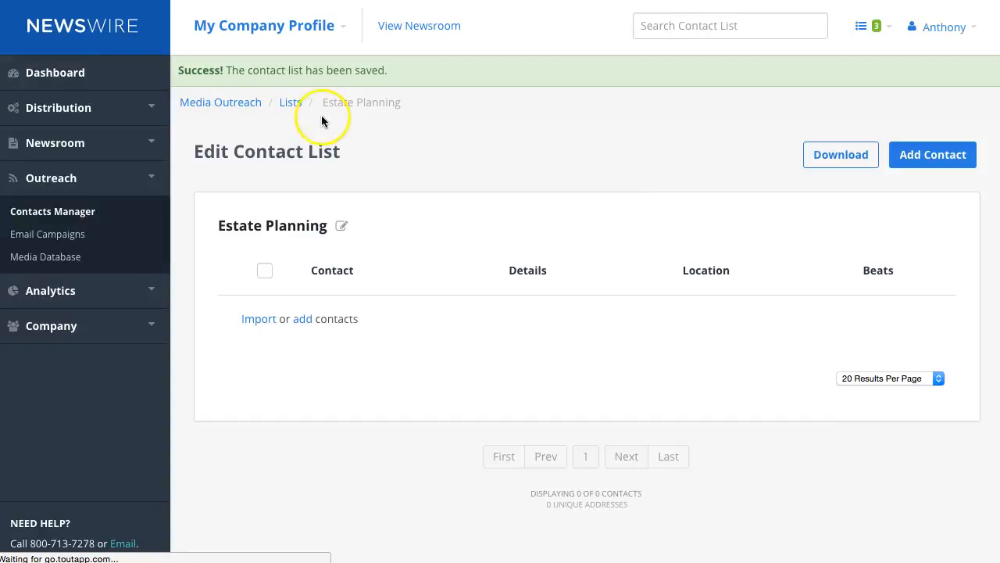
Step: Return to the overview of contact lists and open the Retirement List Example list for editing
left_click(296, 109)
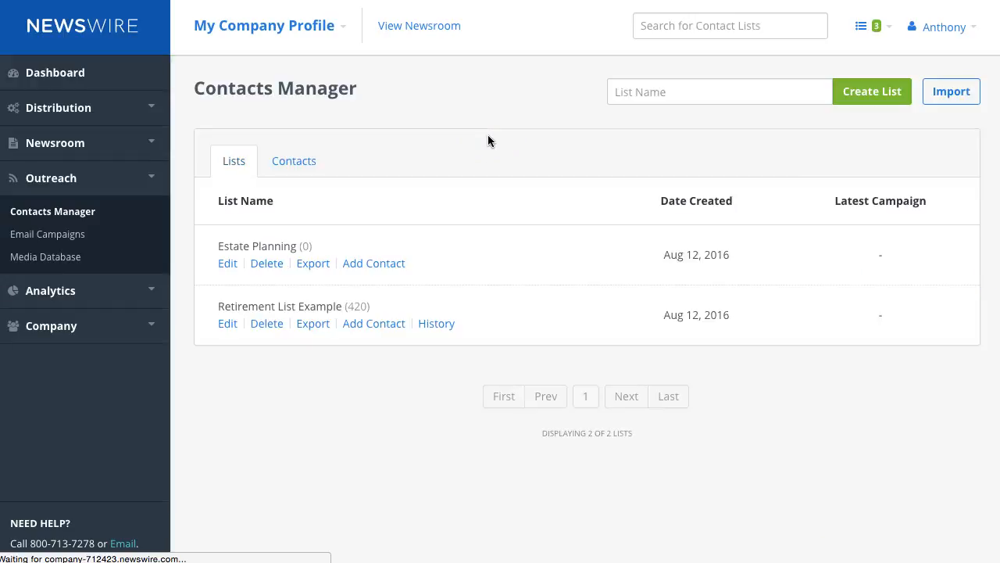
left_click(232, 164)
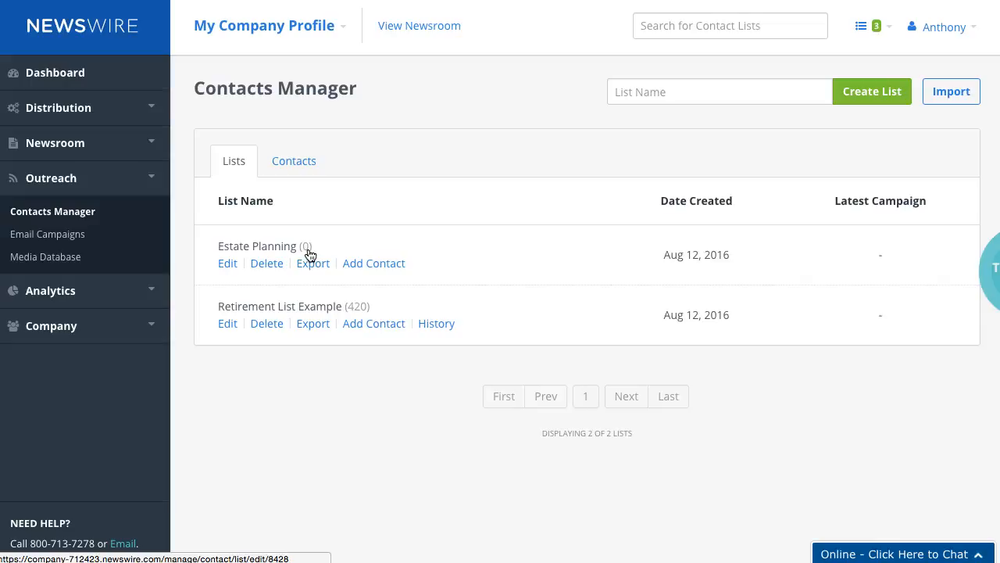
left_click(261, 315)
left_click(261, 315)
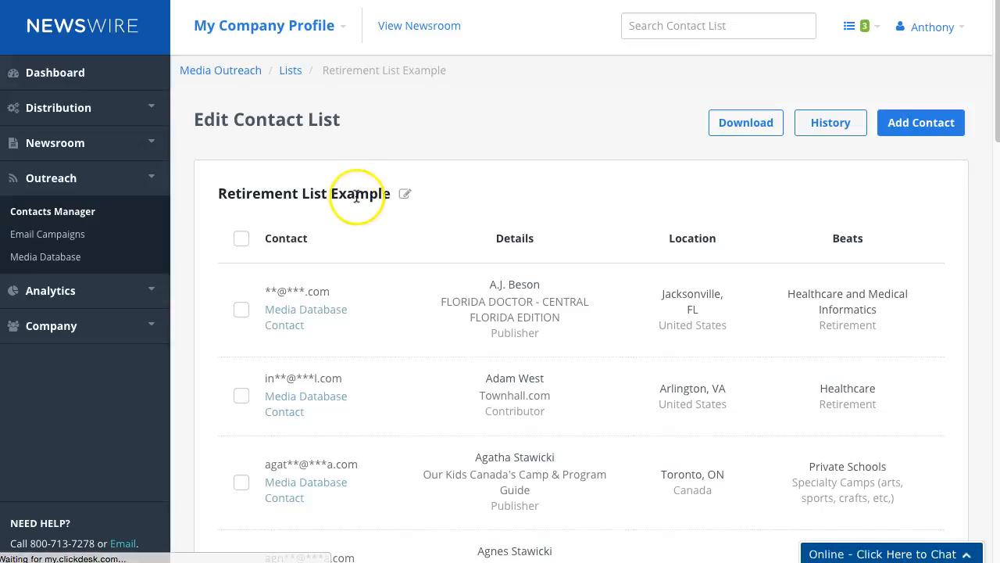
Step: Rename the open list to "Retirement List Example - 420 Contacts from the US"
left_click(405, 197)
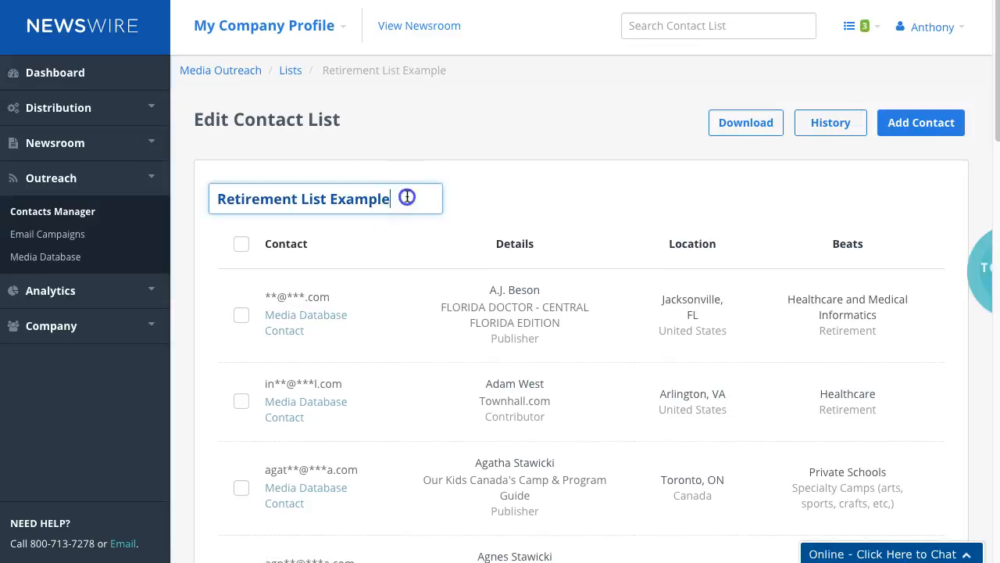
type("- ")
type("420")
type(" Cao")
key("BackSpace")
key("BackSpace")
type("ontacts")
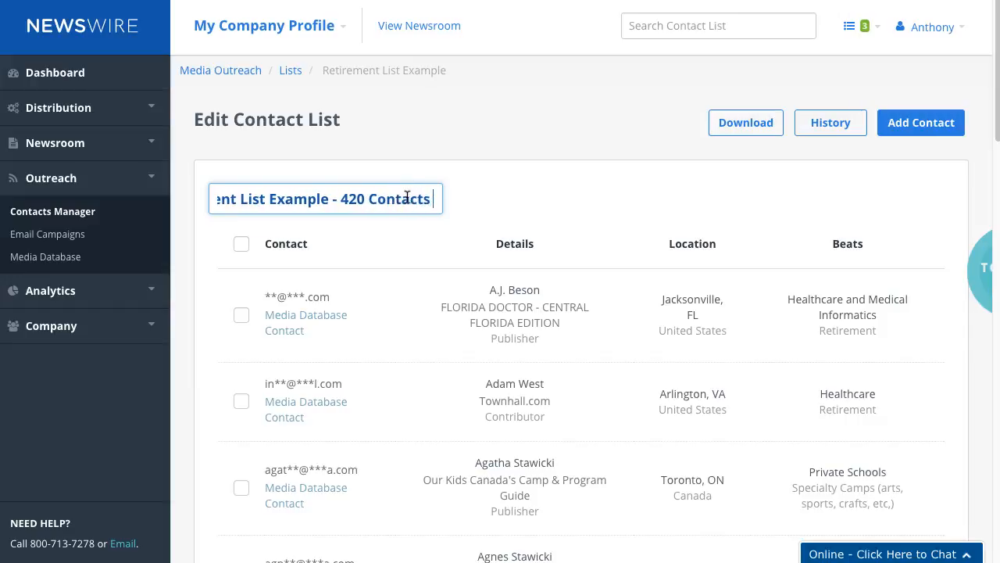
type(" from the US")
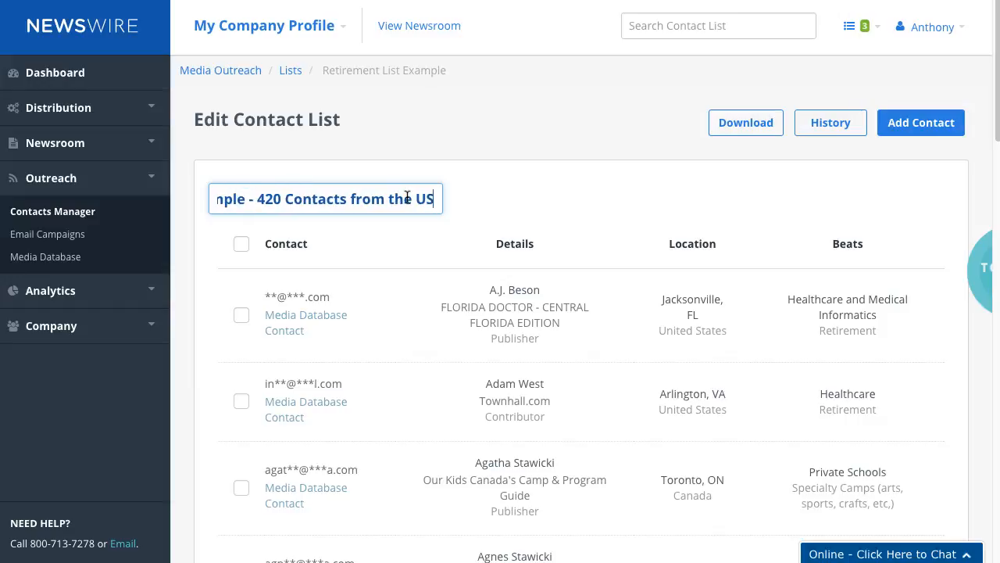
left_click(613, 188)
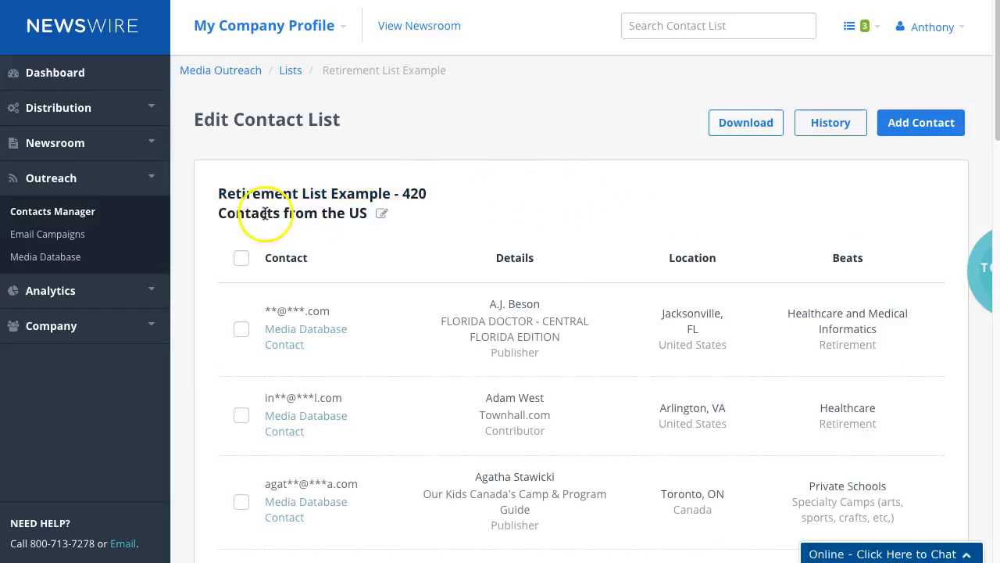
left_click(382, 213)
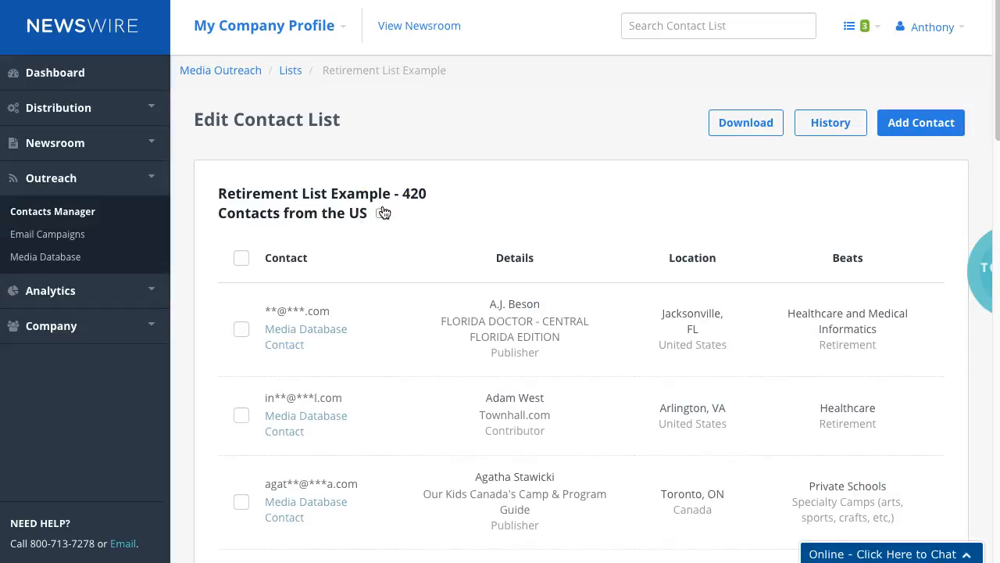
left_click(396, 222)
left_click_drag(219, 197, 502, 215)
scroll(503, 221, "down", 1)
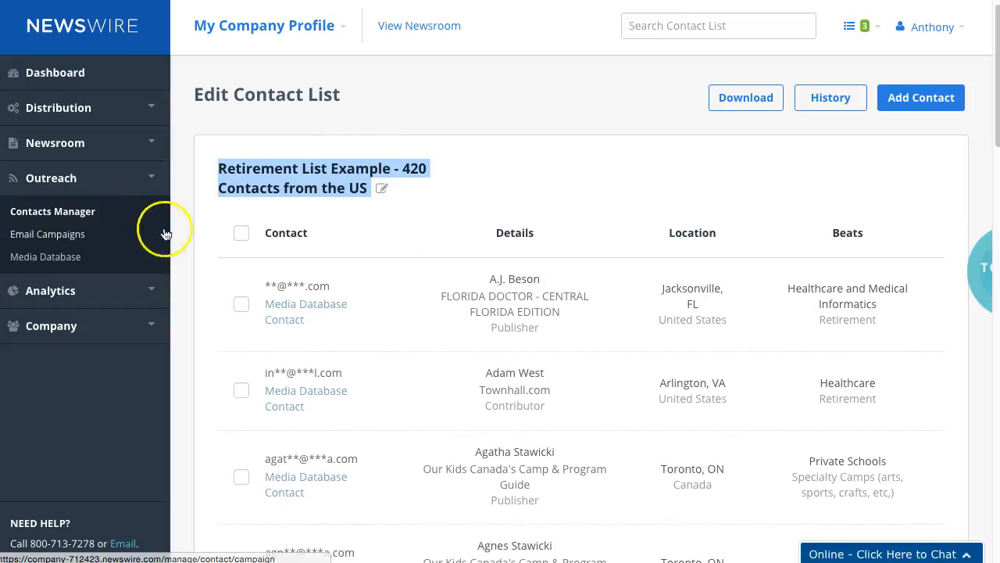
Step: Select all contacts on the first page of the retirement list and add them to the Estate Planning list
left_click(242, 233)
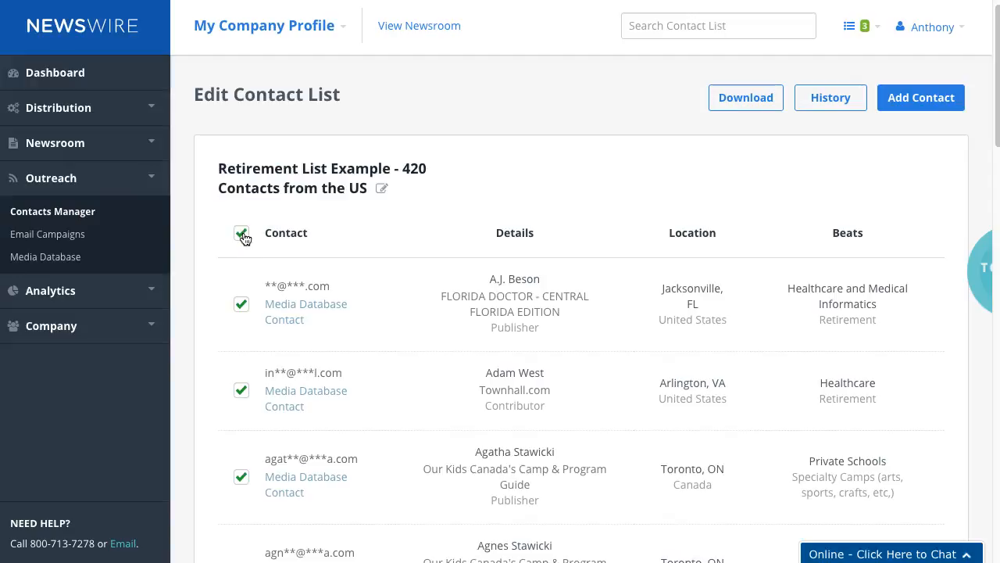
scroll(244, 237, "down", 15)
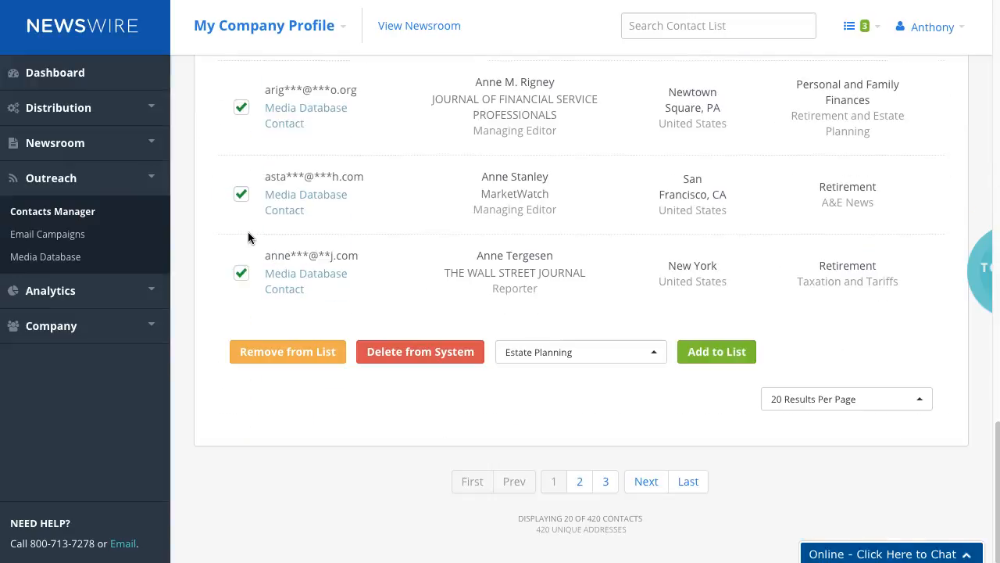
scroll(248, 232, "up", 15)
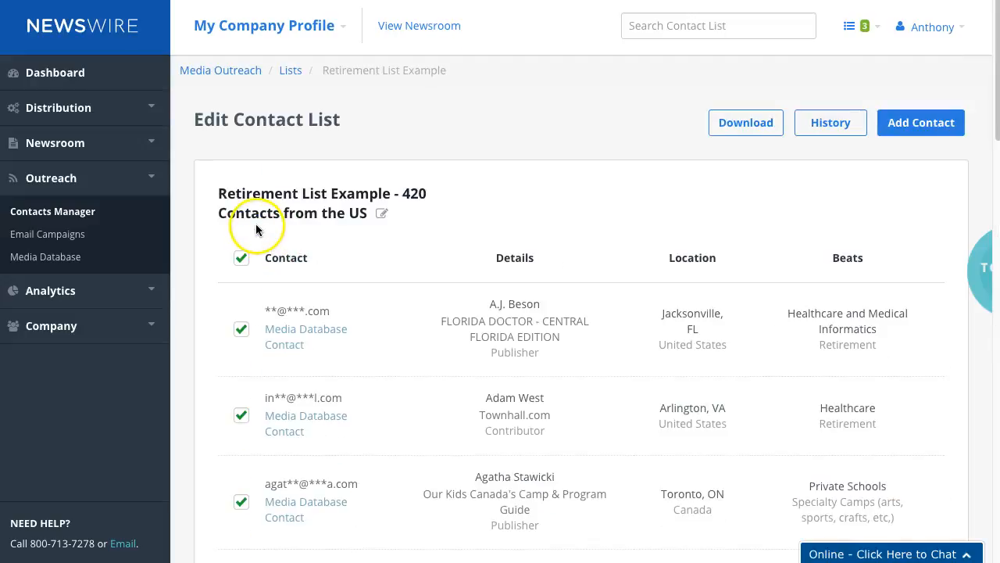
scroll(343, 271, "down", 15)
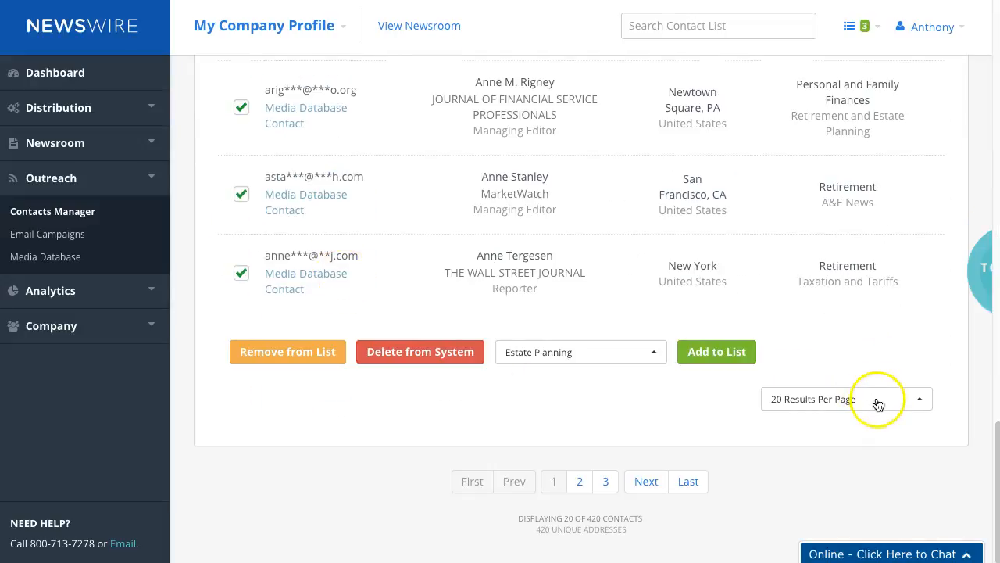
left_click(584, 353)
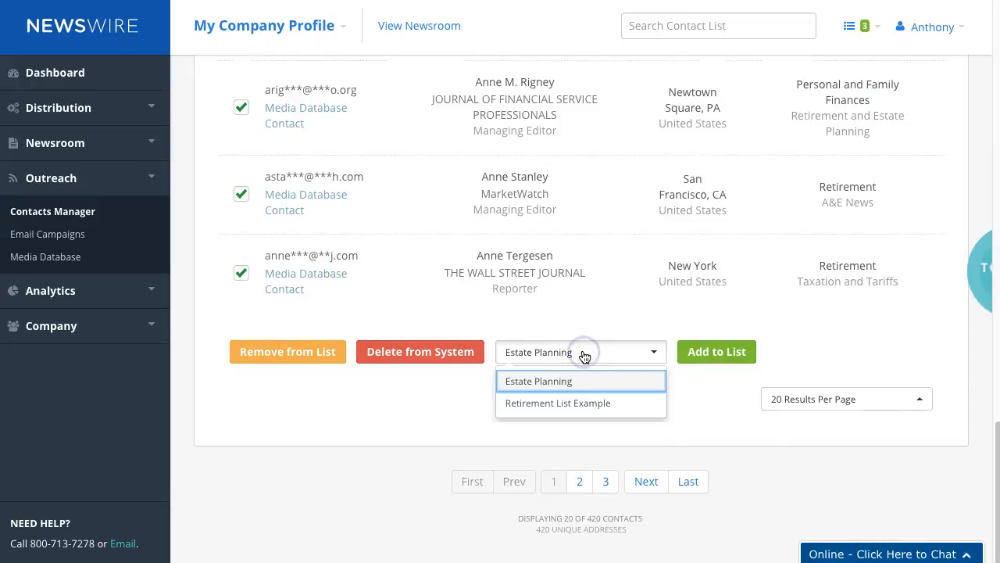
key("Down")
key("Up")
left_click(573, 382)
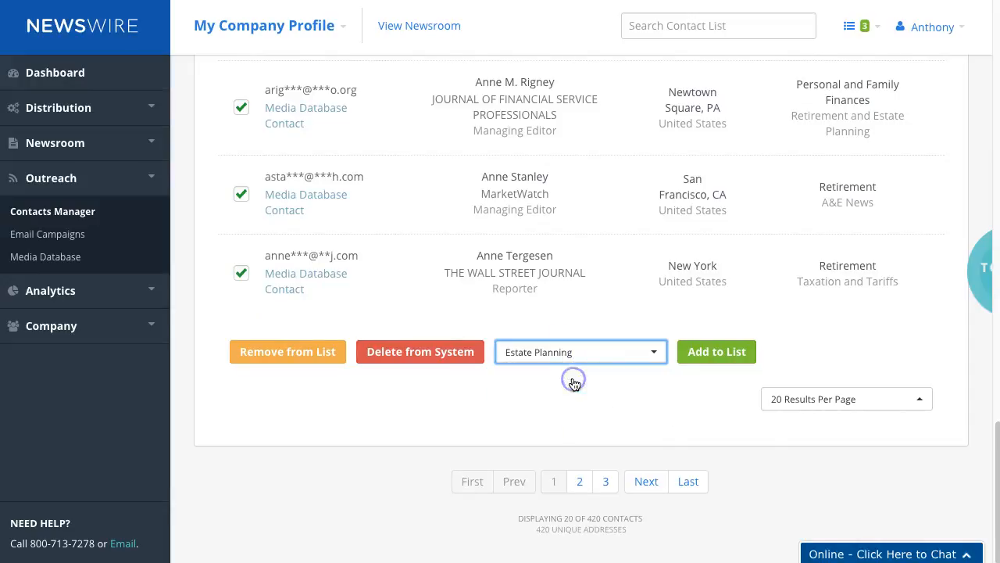
left_click(727, 357)
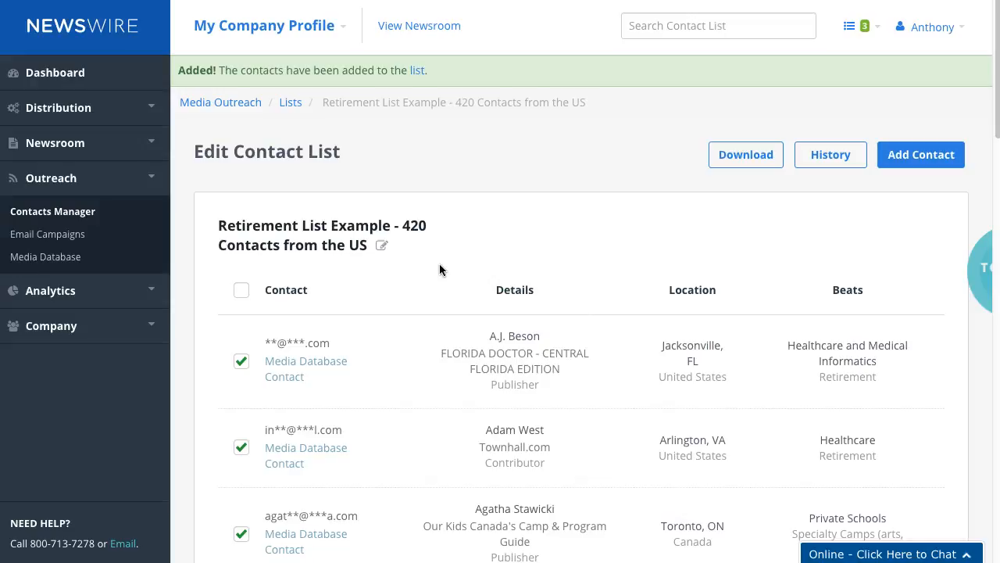
Step: Open the Estate Planning list from the Contacts Manager and review the contacts it contains
left_click(75, 218)
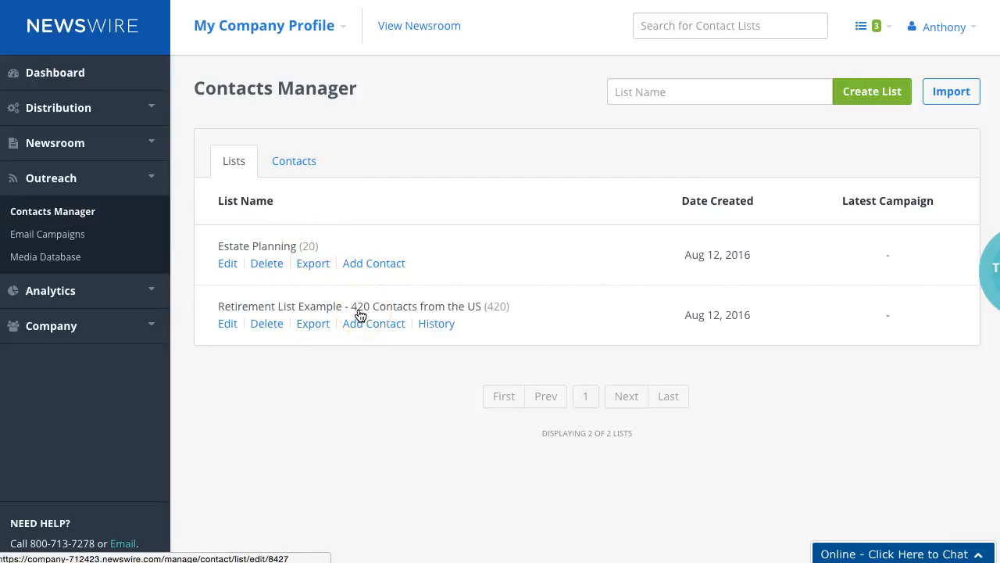
left_click(262, 246)
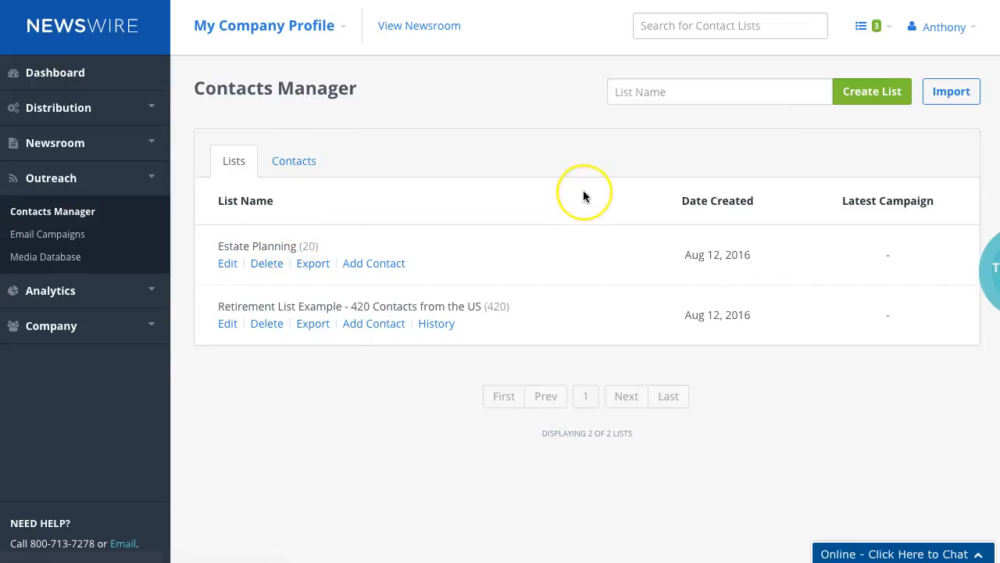
scroll(429, 219, "down", 3)
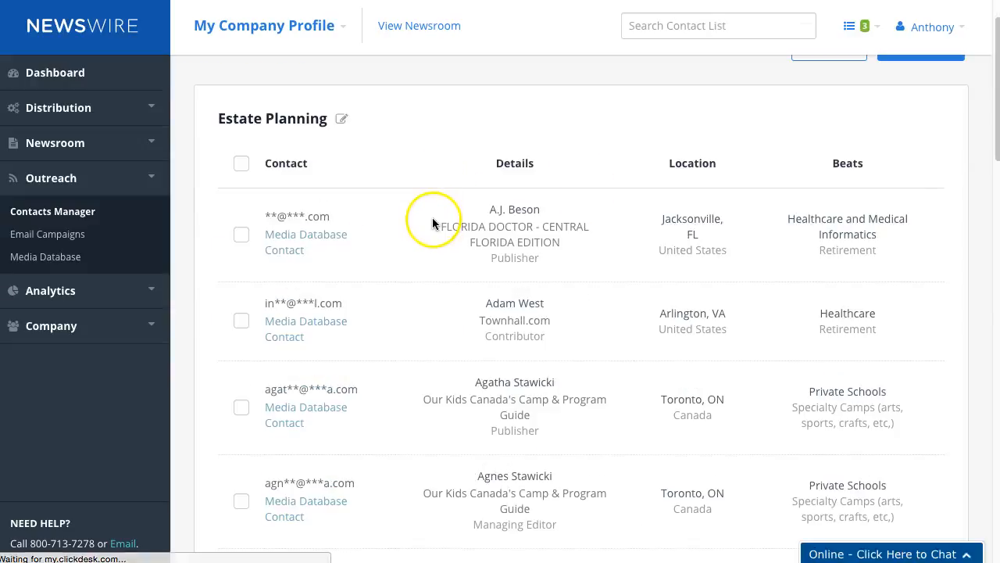
scroll(429, 225, "down", 8)
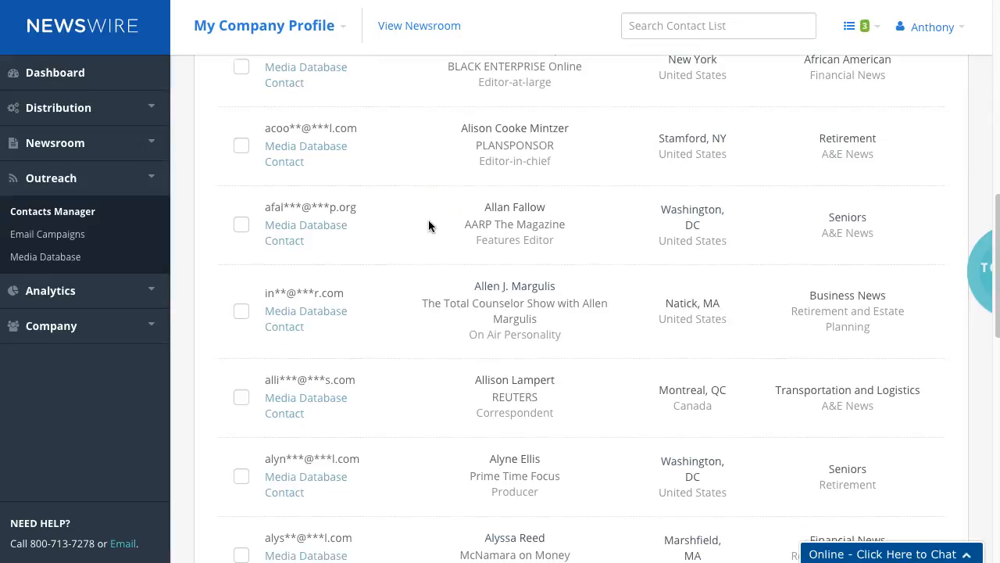
scroll(430, 231, "down", 4)
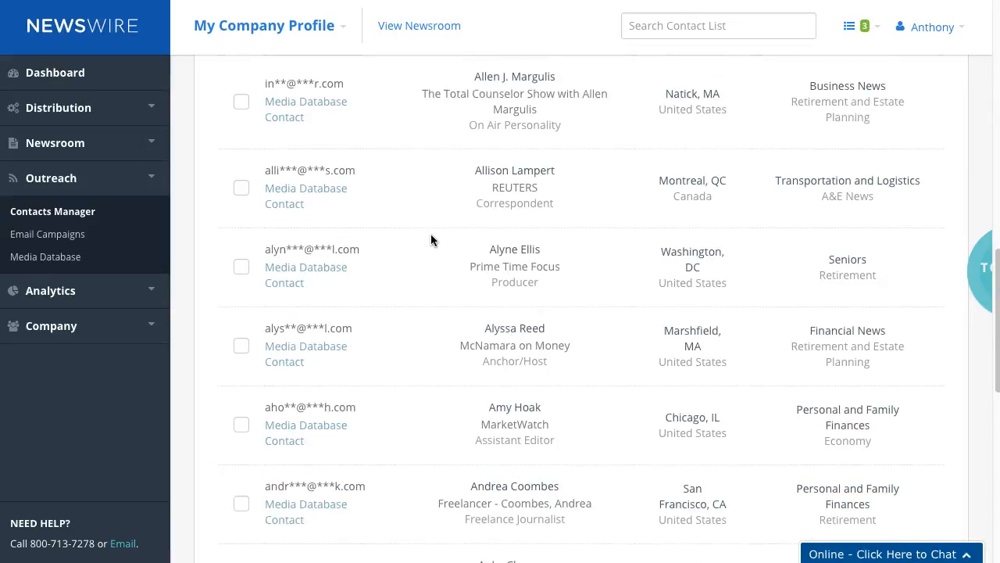
scroll(431, 234, "down", 5)
scroll(430, 234, "up", 13)
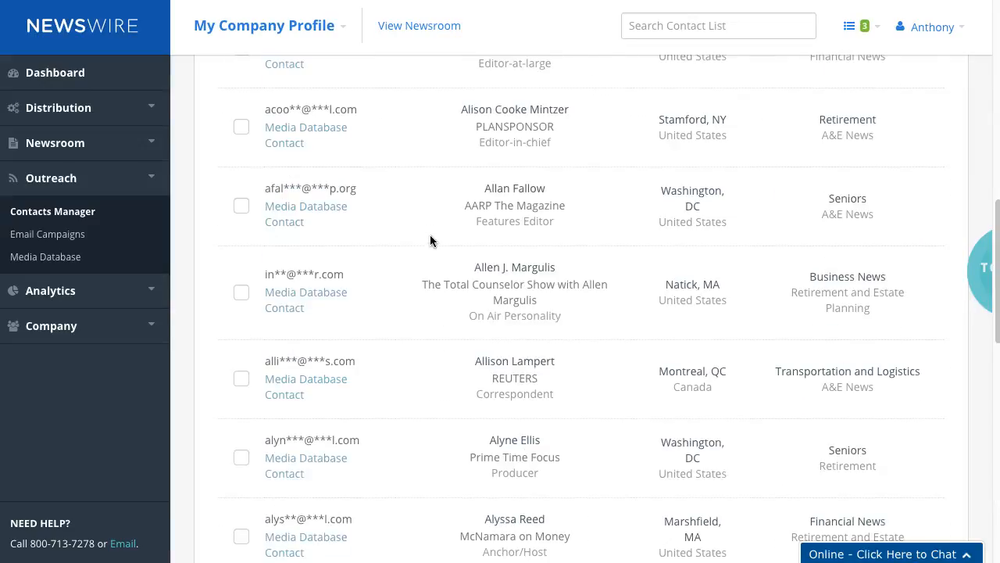
scroll(430, 234, "up", 4)
scroll(430, 241, "up", 2)
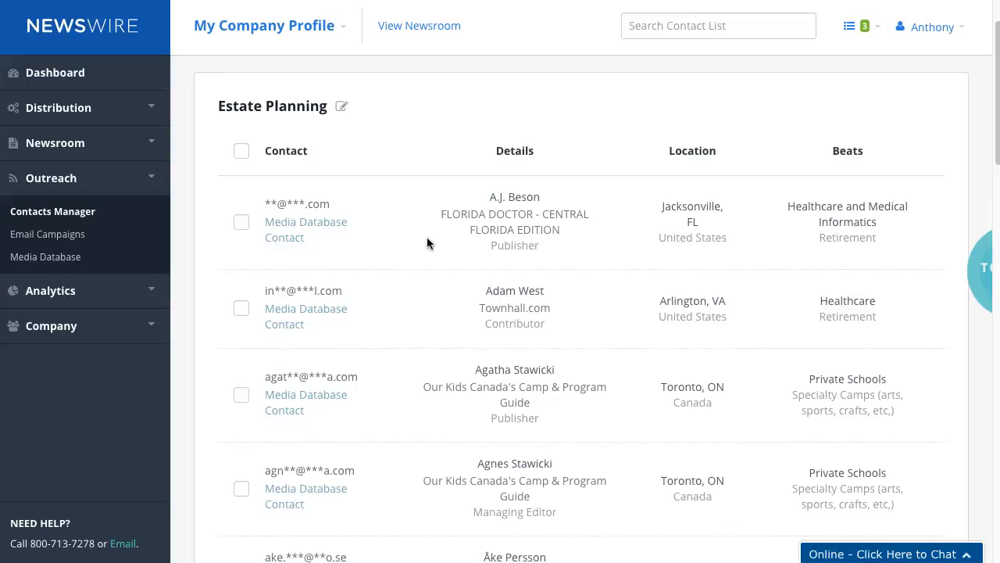
Step: Remove the Florida Doctor, Townhall.com, both Our Kids Canada's Camp & Program Guide, BLACK ENTERPRISE Online and PLANSPONSOR contacts from the Estate Planning list
left_click(241, 395)
scroll(402, 300, "down", 1)
left_click(247, 414)
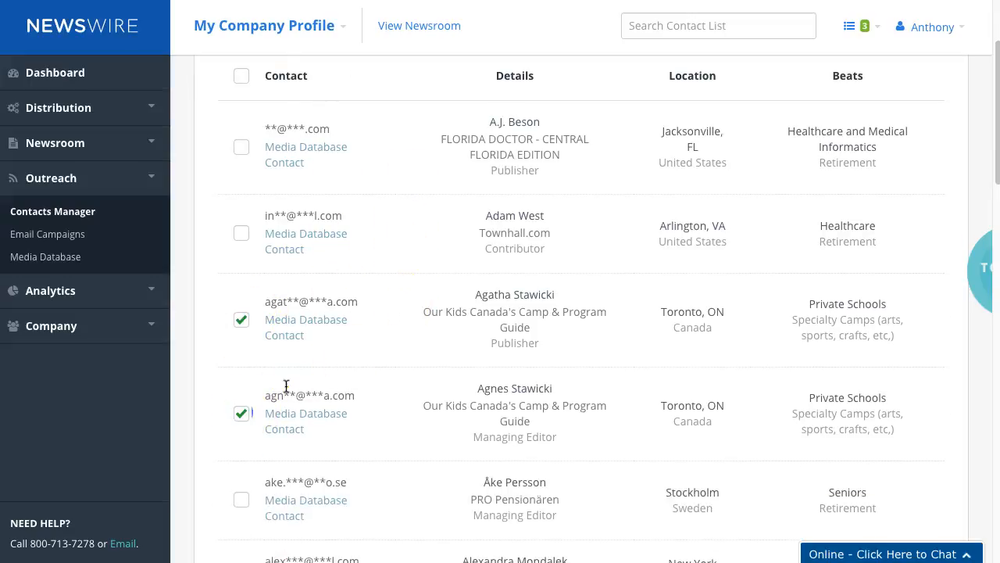
scroll(407, 295, "down", 3)
scroll(408, 292, "down", 1)
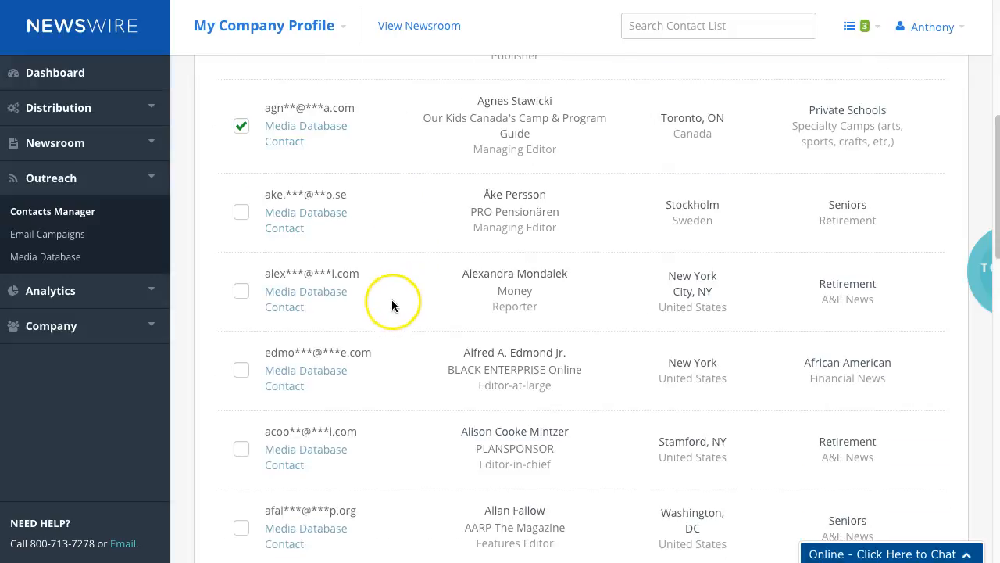
left_click(244, 376)
scroll(239, 391, "down", 4)
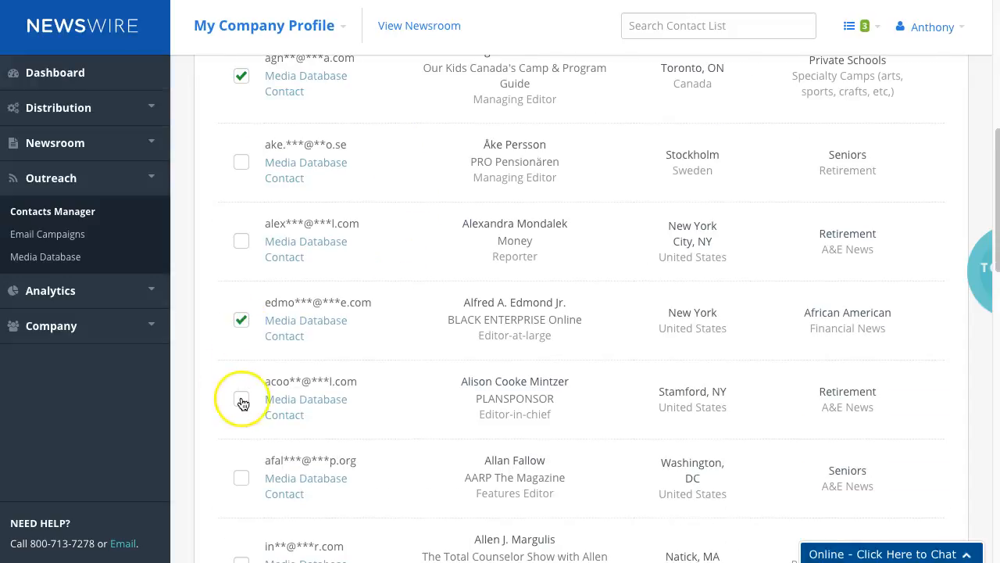
left_click(242, 395)
scroll(476, 269, "up", 8)
scroll(492, 272, "up", 2)
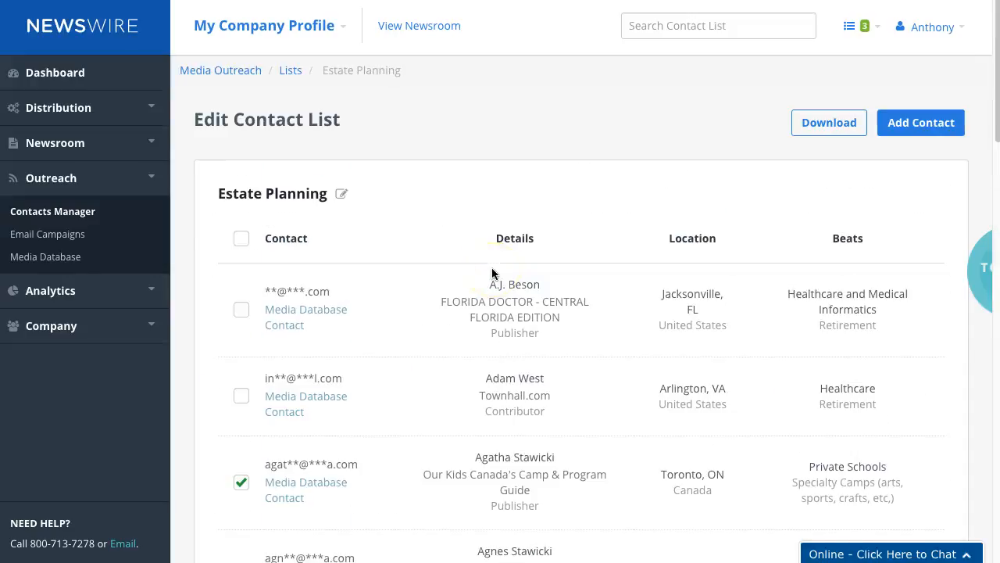
scroll(419, 229, "down", 3)
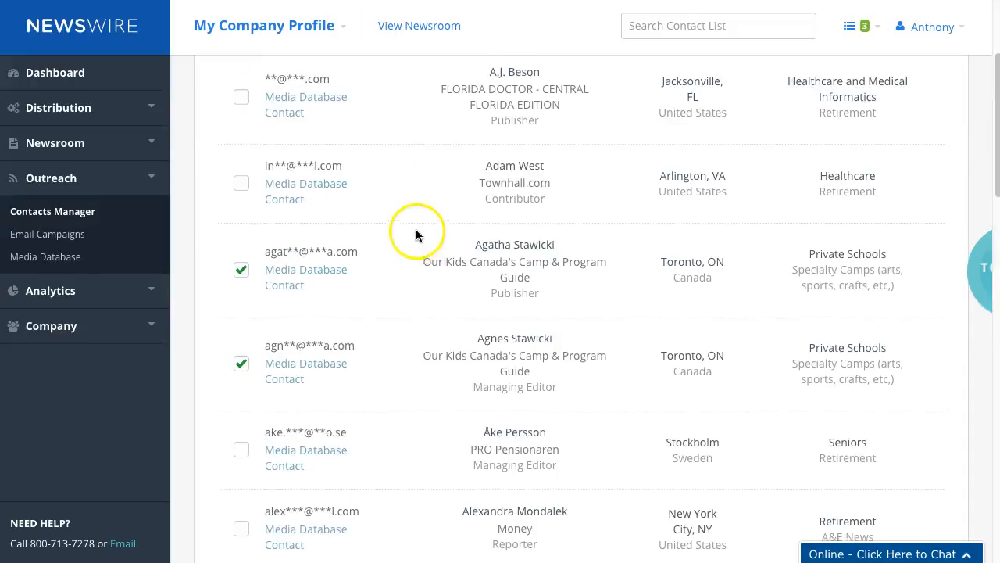
scroll(367, 246, "up", 3)
left_click(242, 311)
left_click(241, 395)
scroll(395, 291, "down", 10)
scroll(407, 286, "down", 7)
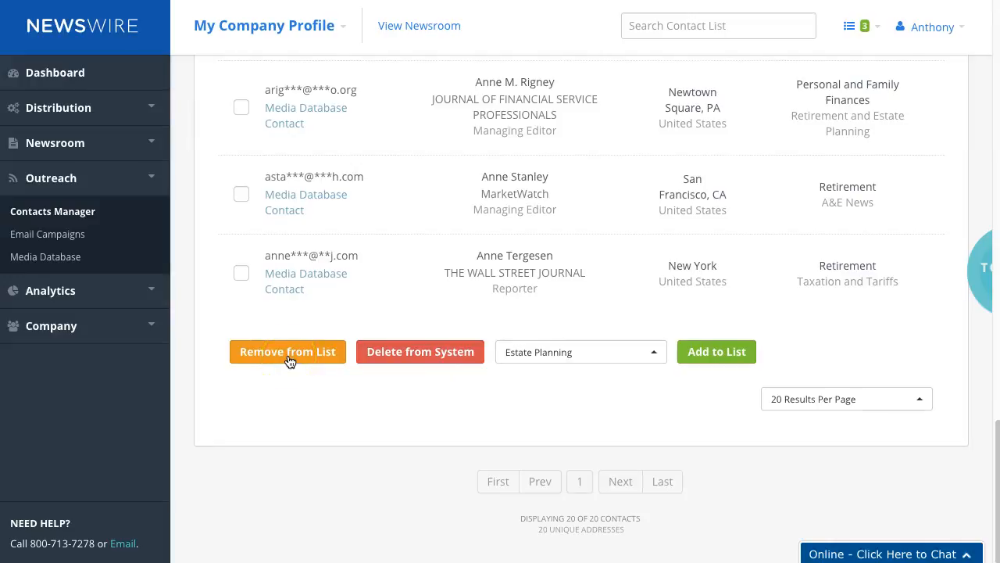
left_click(288, 354)
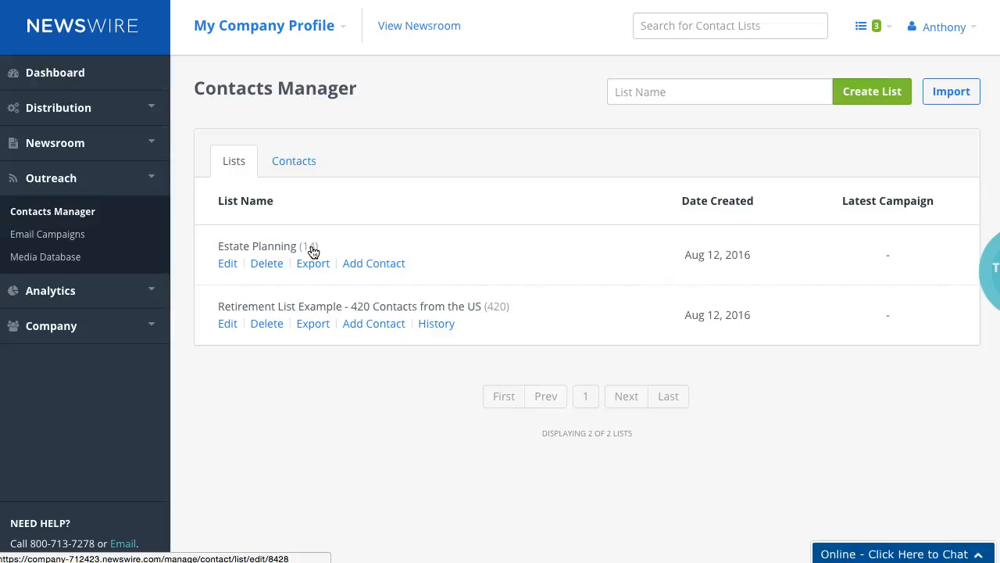
Step: Start adding a new contact to the Estate Planning list and look through the contact lists it can be assigned to
left_click(370, 263)
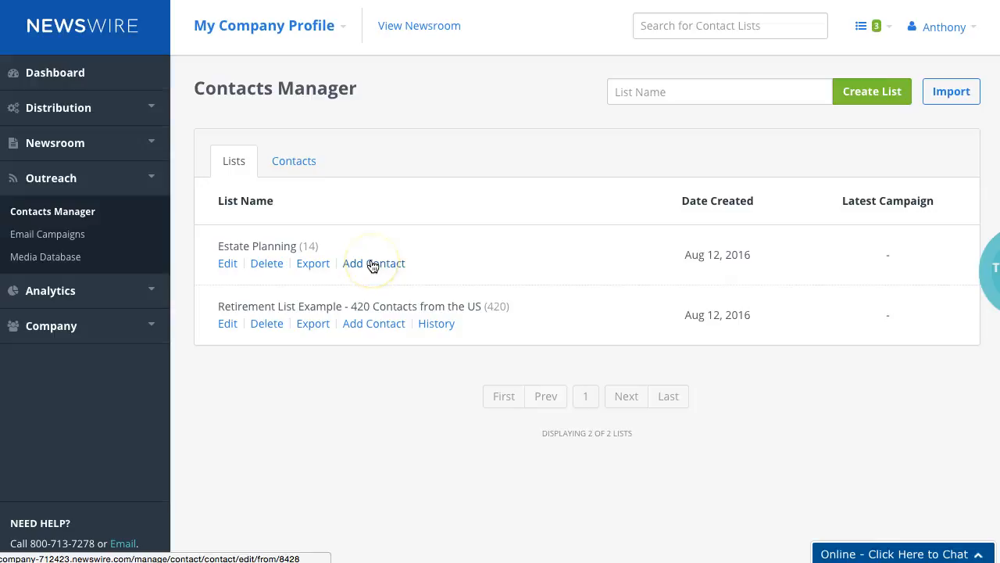
left_click(372, 264)
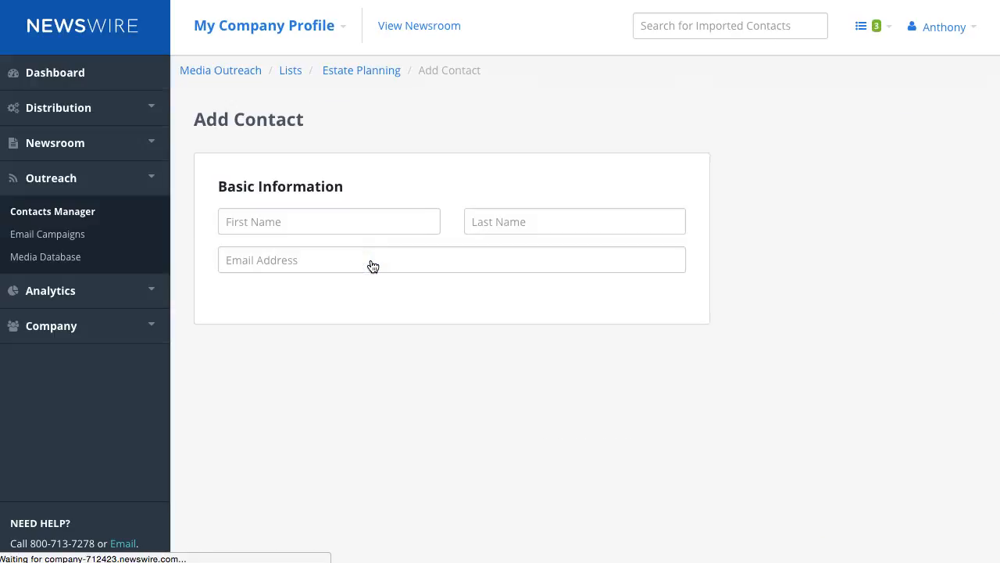
left_click(368, 243)
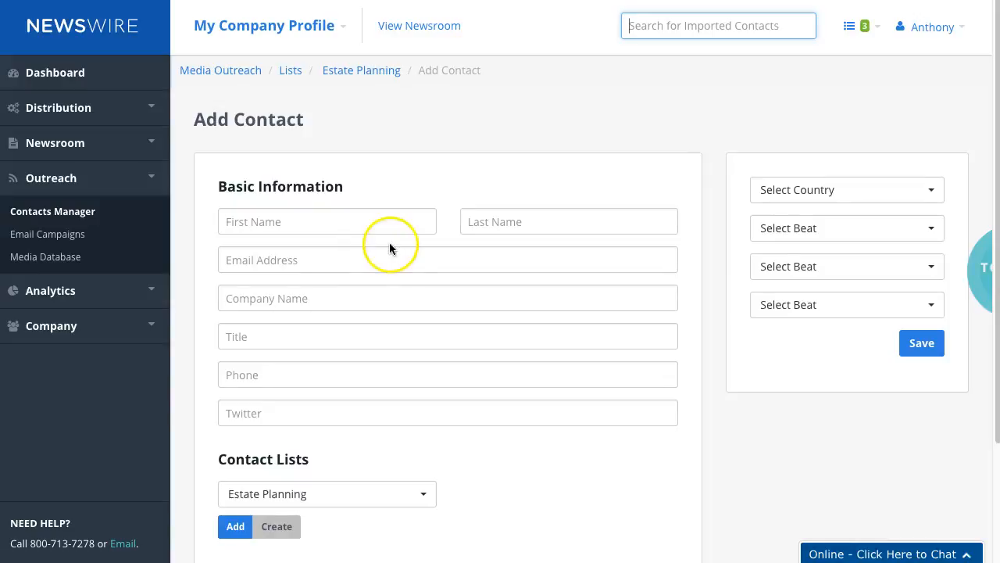
left_click(367, 496)
scroll(368, 469, "down", 2)
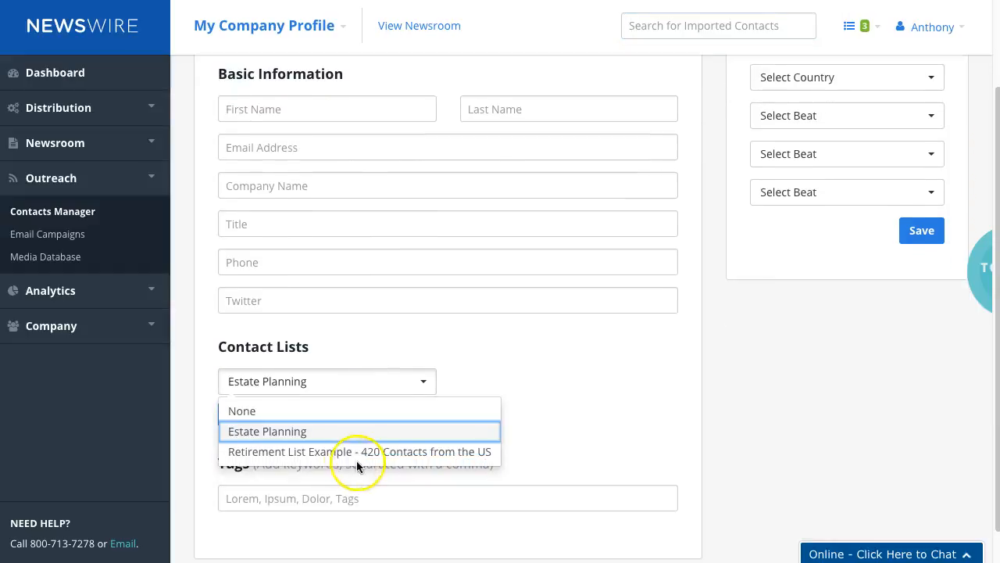
left_click(539, 348)
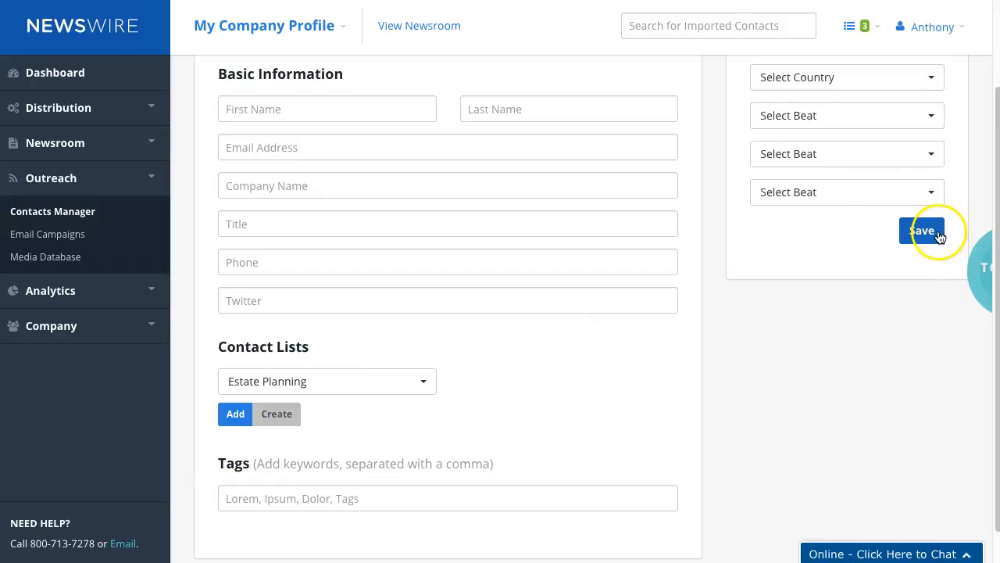
Step: Assign the new contact to a second list, "Retirement List Example - 420 Contacts from the US", in addition to Estate Planning
left_click(332, 382)
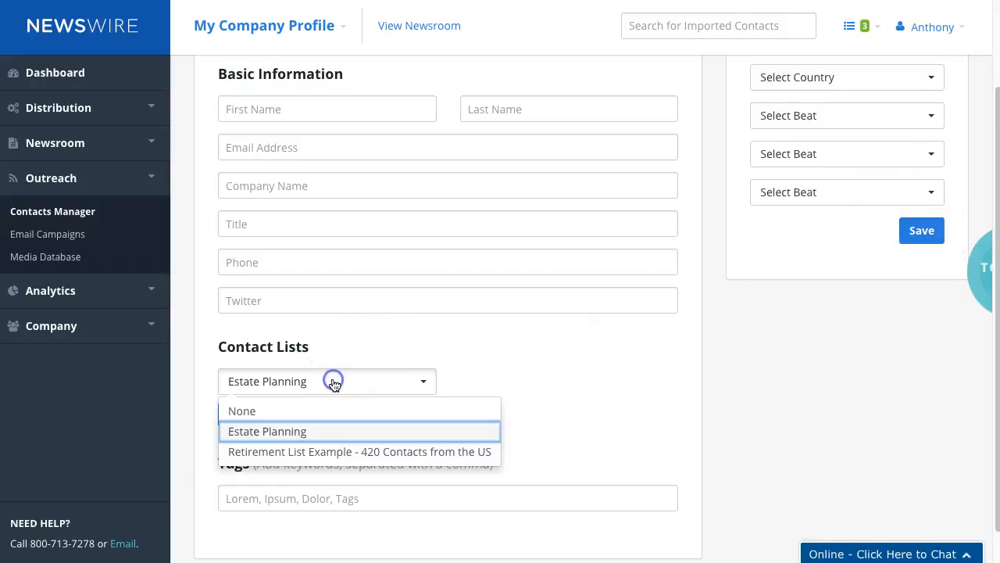
left_click(331, 381)
left_click(236, 420)
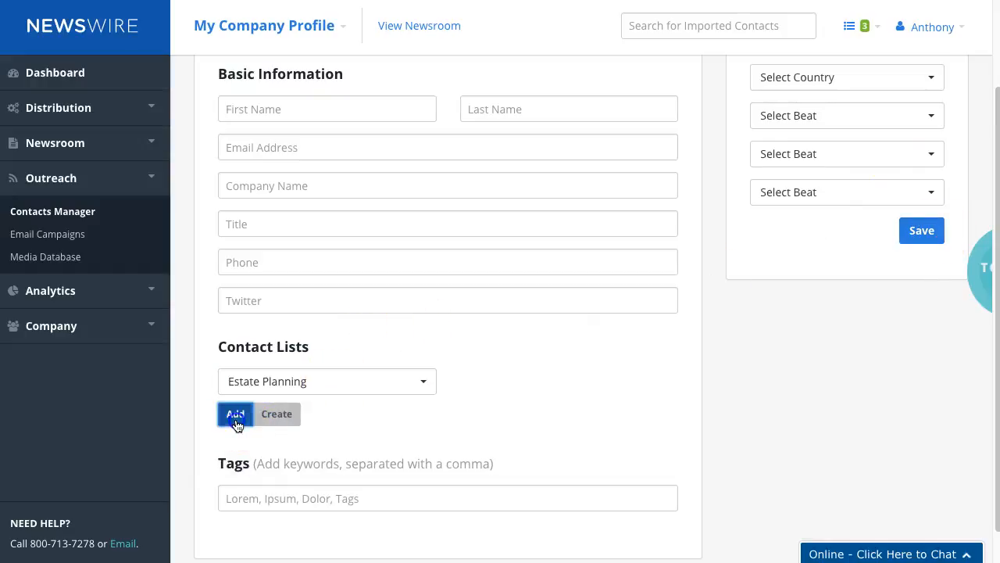
left_click(511, 380)
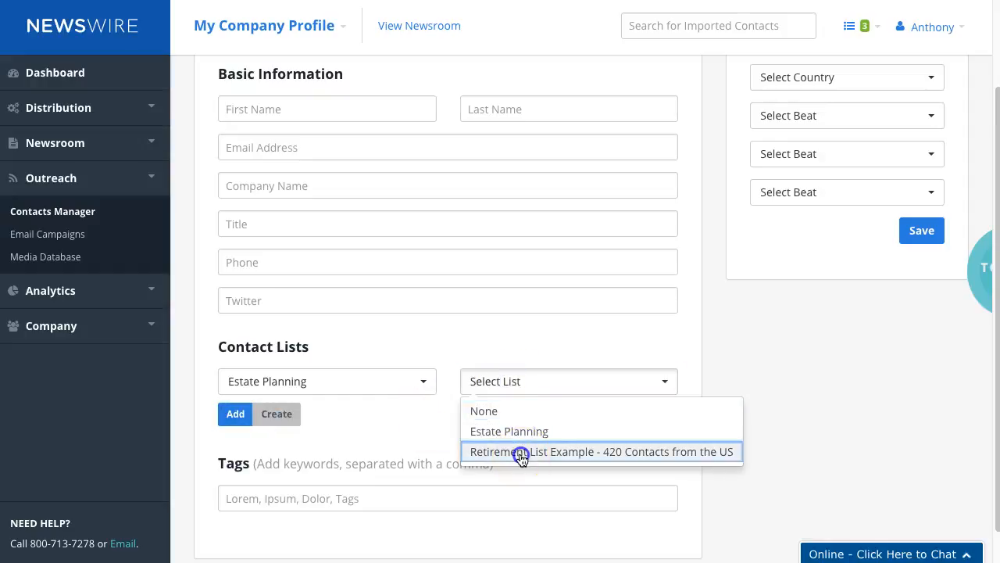
left_click(522, 454)
scroll(509, 237, "up", 3)
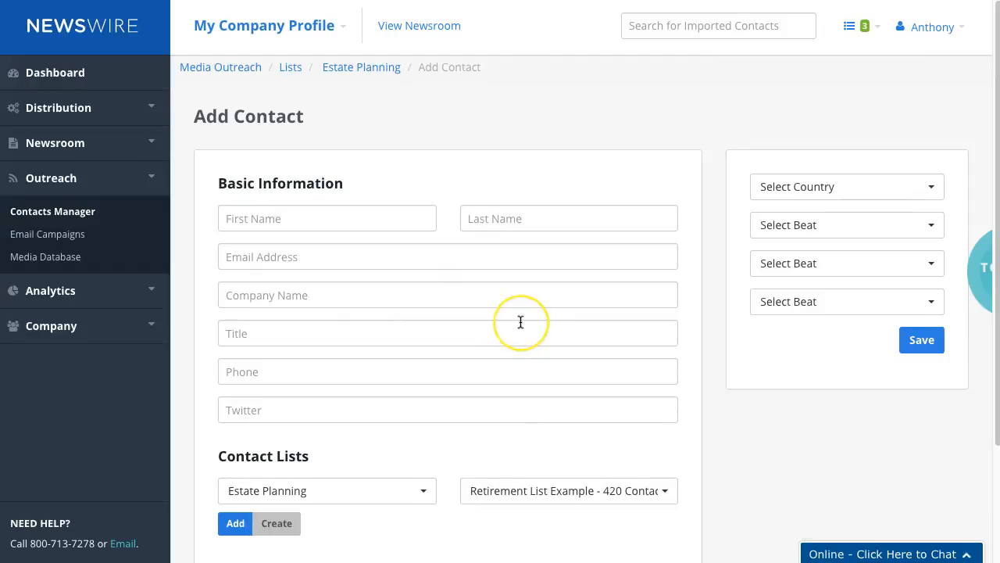
scroll(521, 322, "down", 1)
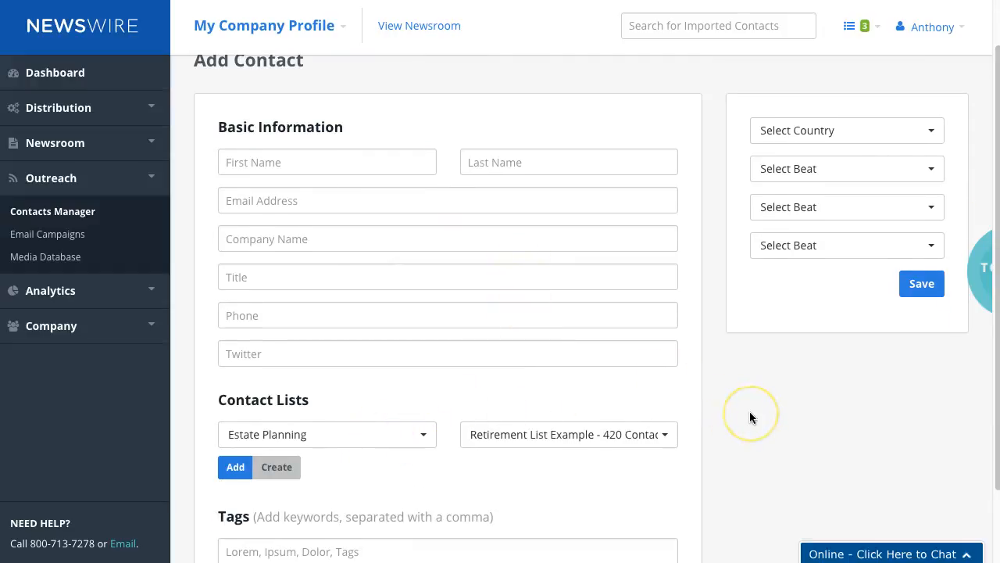
scroll(749, 411, "up", 1)
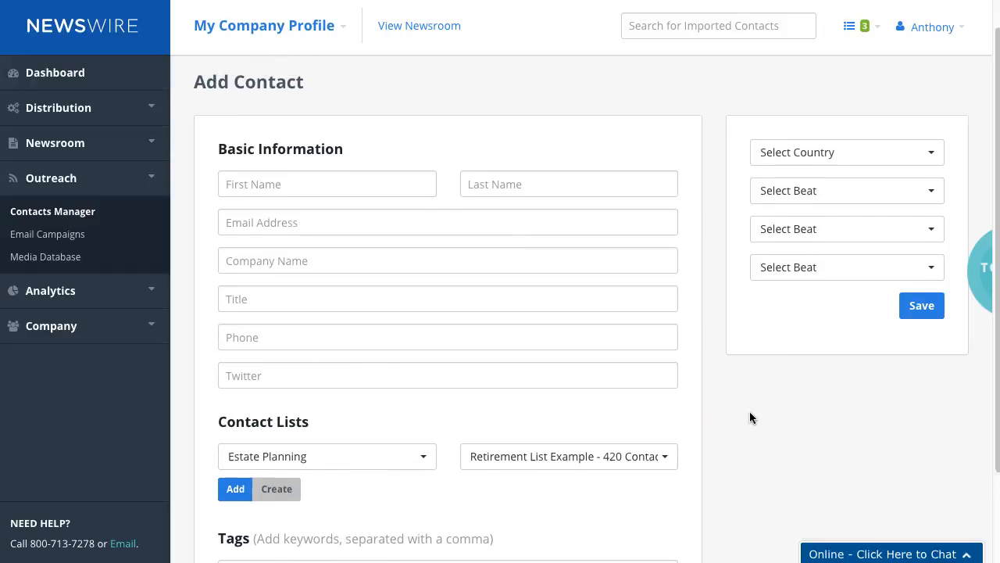